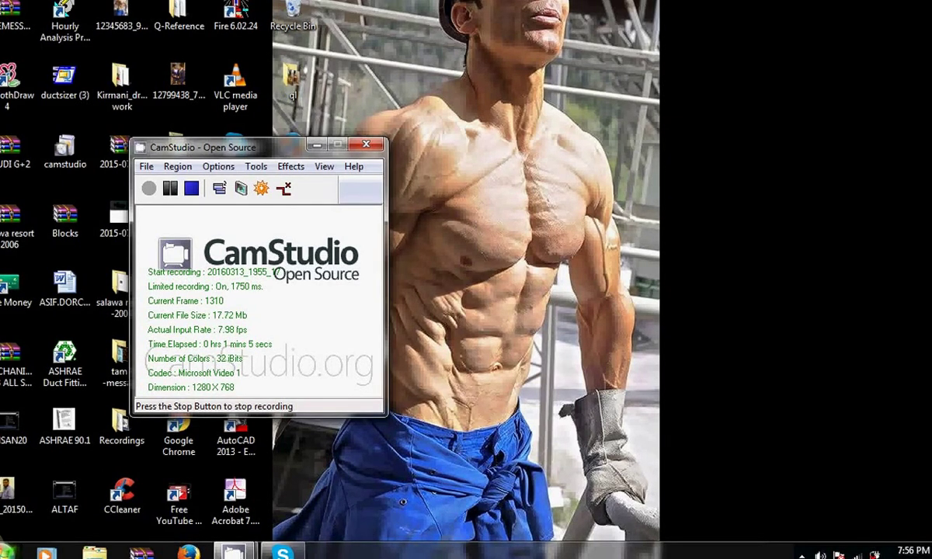
# Launch Hourly Analysis Program 4.61 from the Start menu and let its licence splash screen appear
pyautogui.click(9, 550)
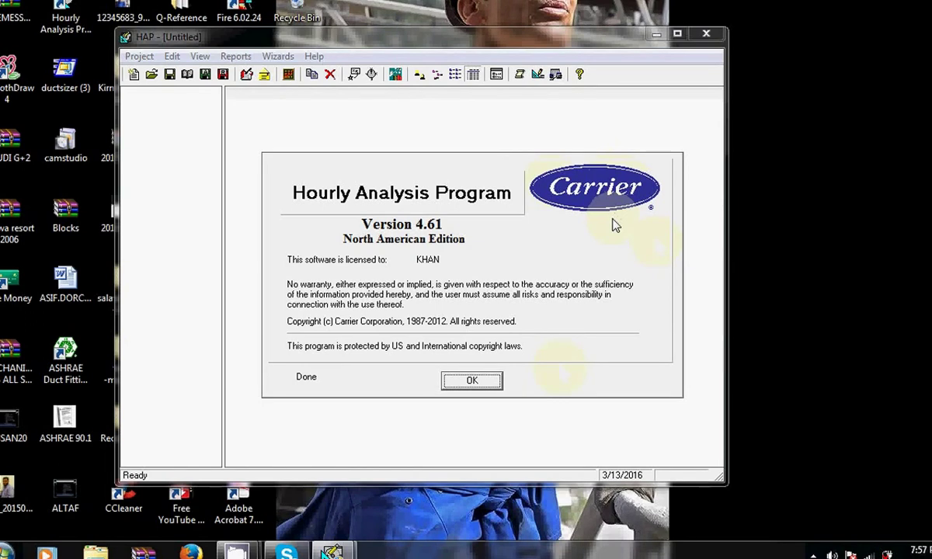
# Dismiss the licence screen, reverse-sort the HAP 4.6 projects by name and widen the Name column
pyautogui.click(477, 383)
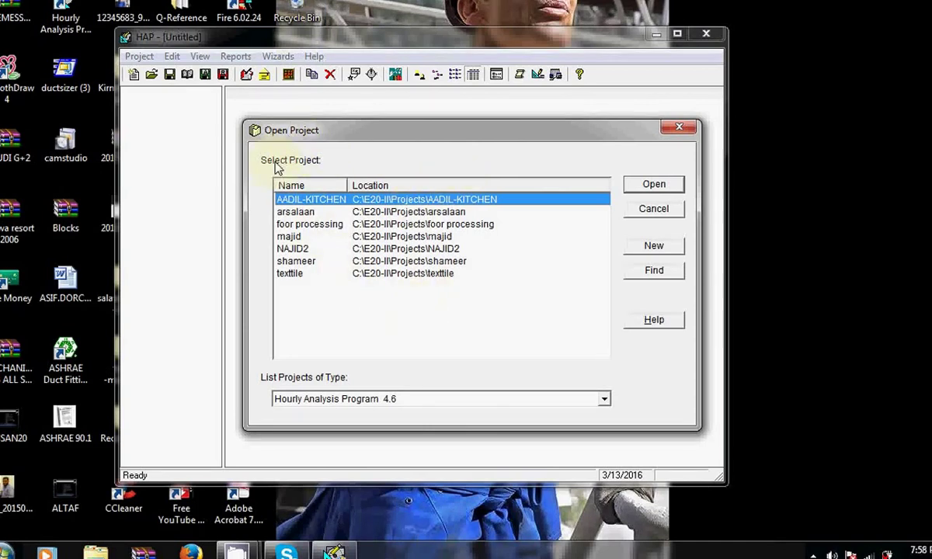
pyautogui.click(305, 186)
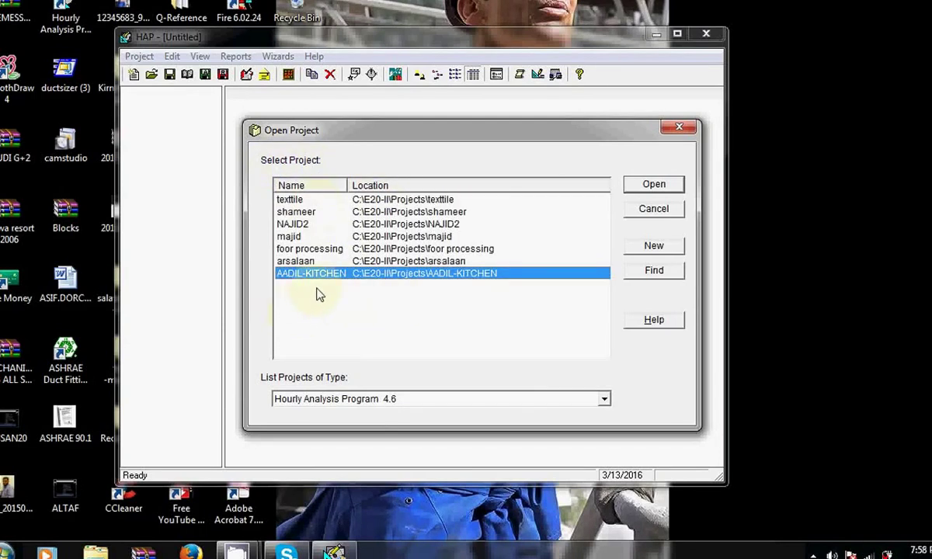
pyautogui.click(303, 203)
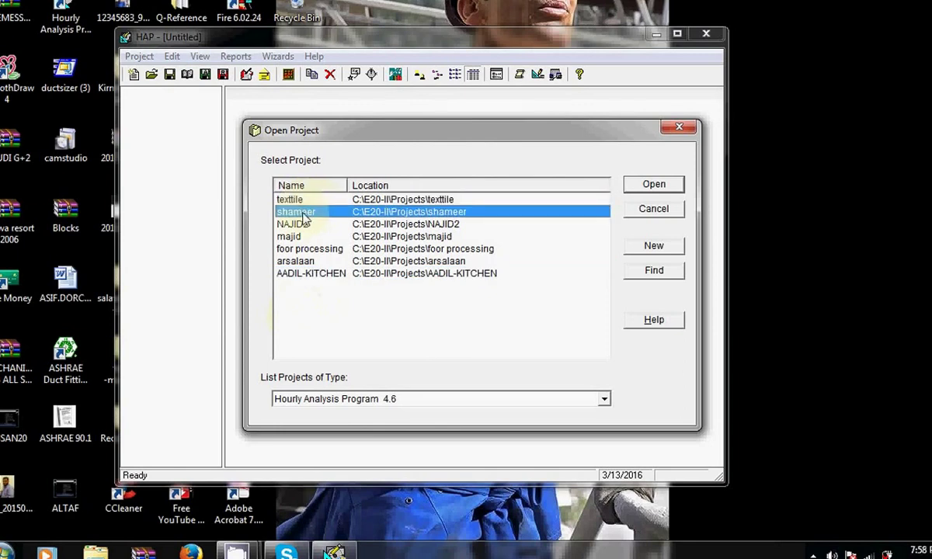
pyautogui.click(292, 224)
pyautogui.click(299, 250)
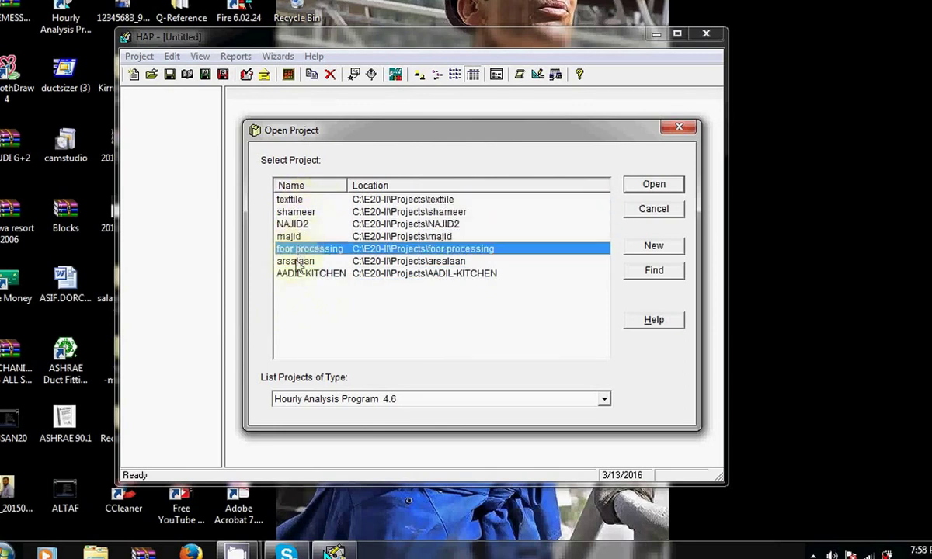
pyautogui.click(297, 273)
pyautogui.click(292, 249)
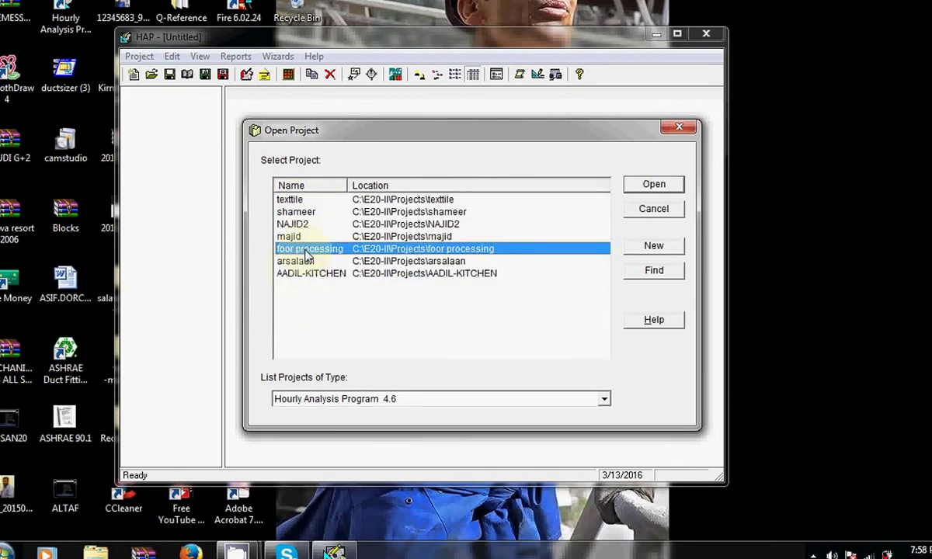
pyautogui.click(287, 236)
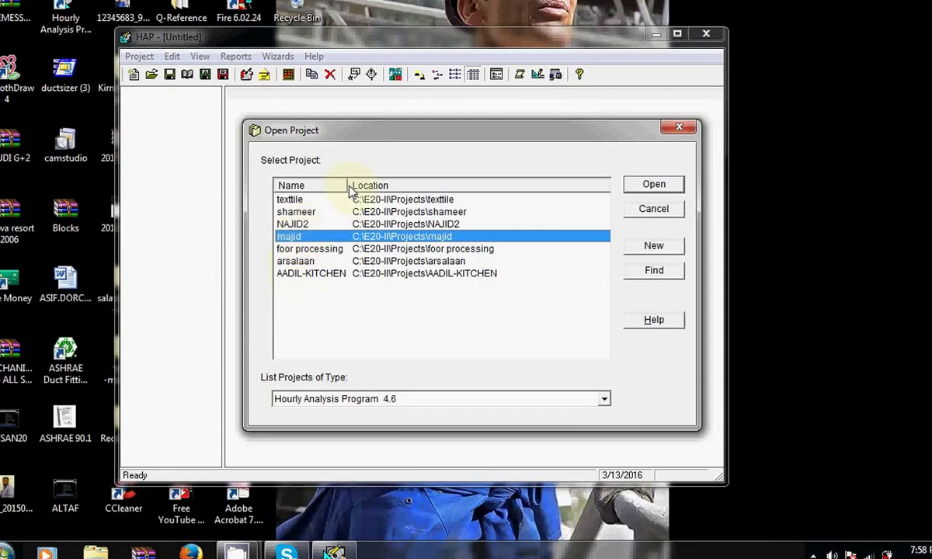
pyautogui.moveTo(348, 185); pyautogui.dragTo(379, 185)
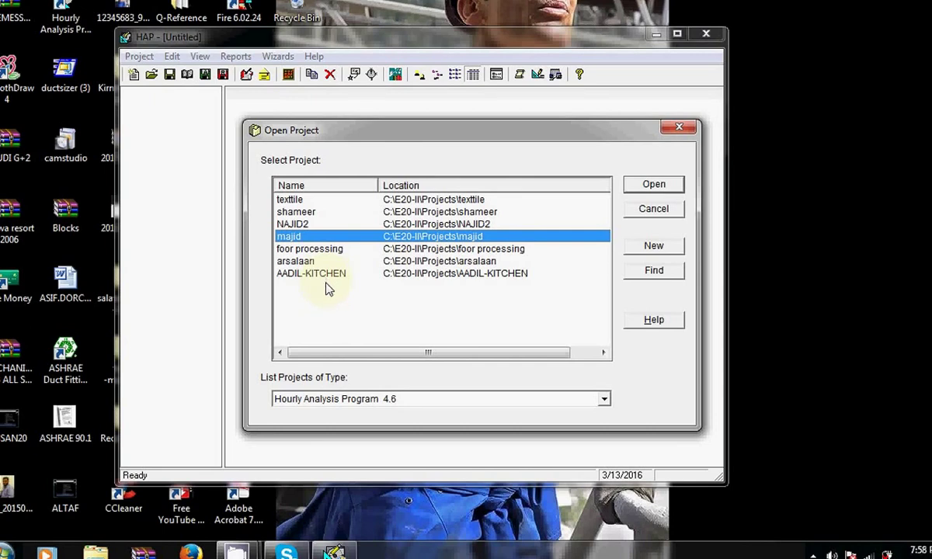
pyautogui.click(334, 276)
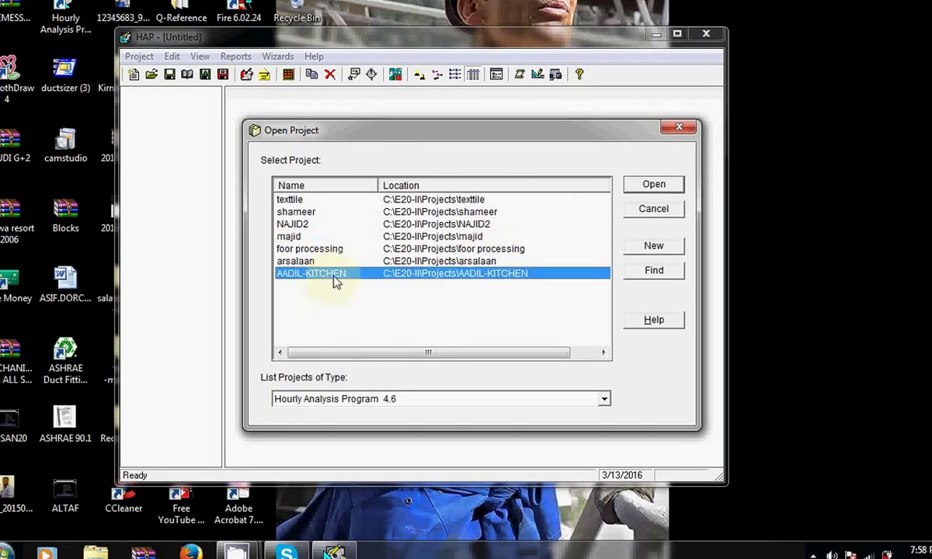
# Select the foor processing project and expand the List Projects of Type dropdown
pyautogui.click(330, 248)
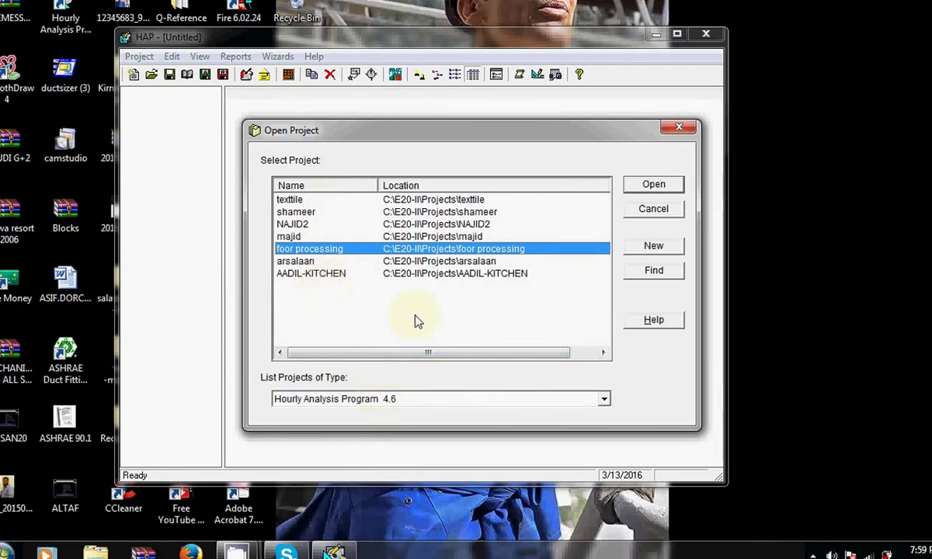
pyautogui.click(604, 402)
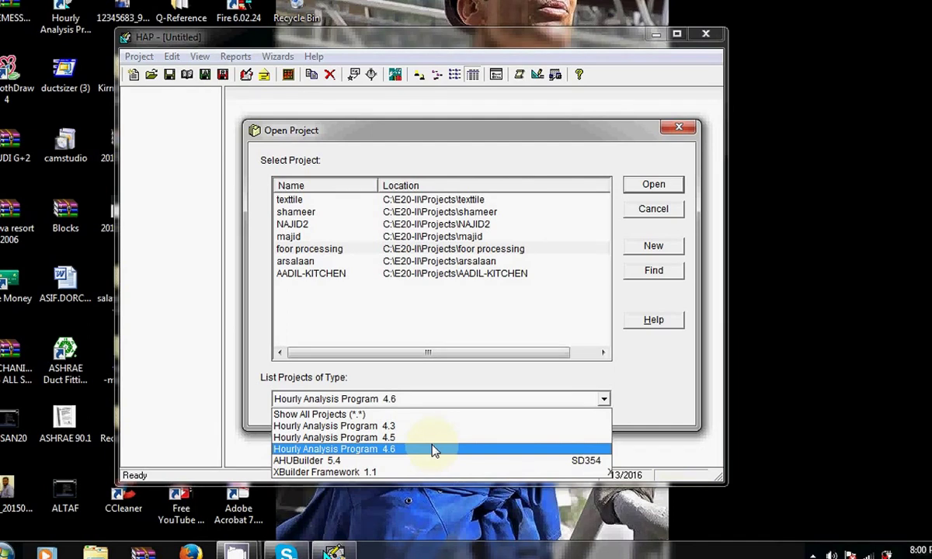
# List HAP 4.3 projects, widen the name column, select NAWAZ, then return to HAP 4.6
pyautogui.press('Up')
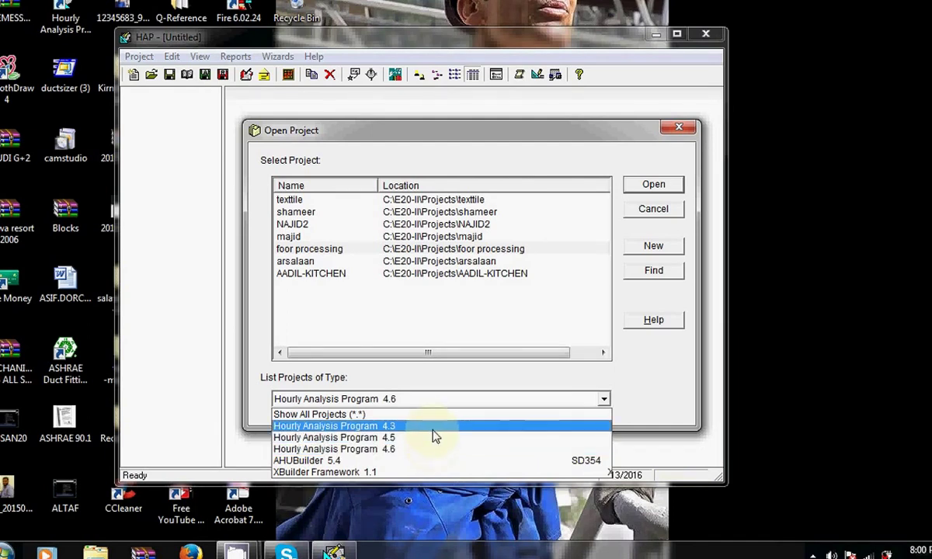
pyautogui.click(433, 430)
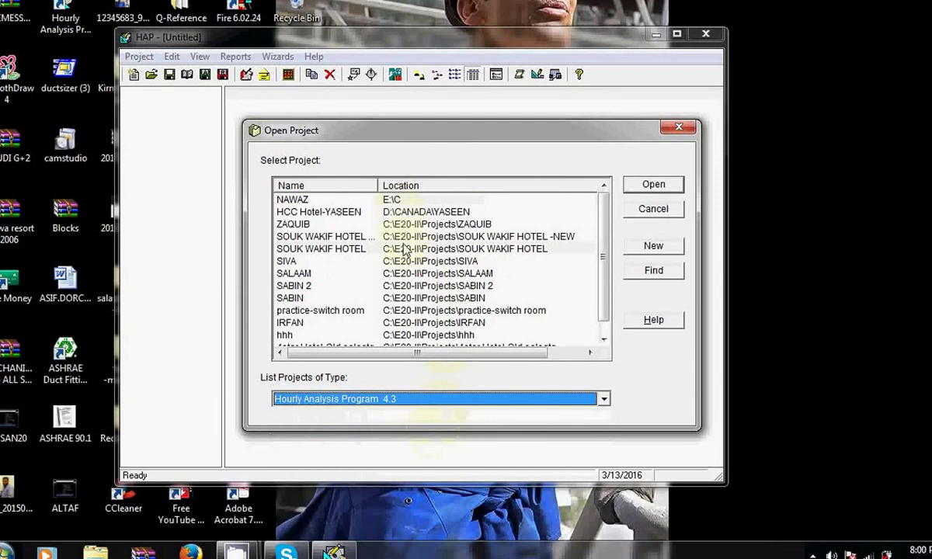
pyautogui.moveTo(378, 187); pyautogui.dragTo(447, 190)
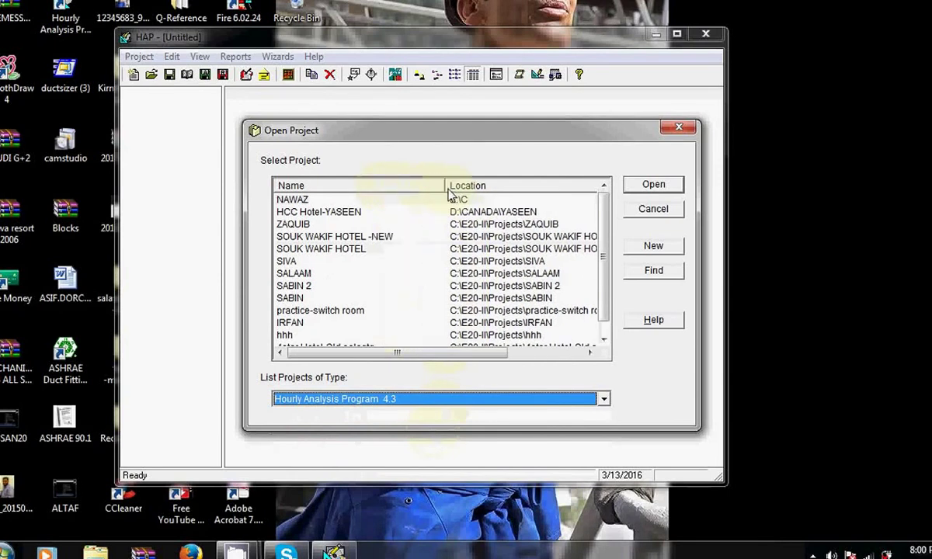
pyautogui.click(439, 200)
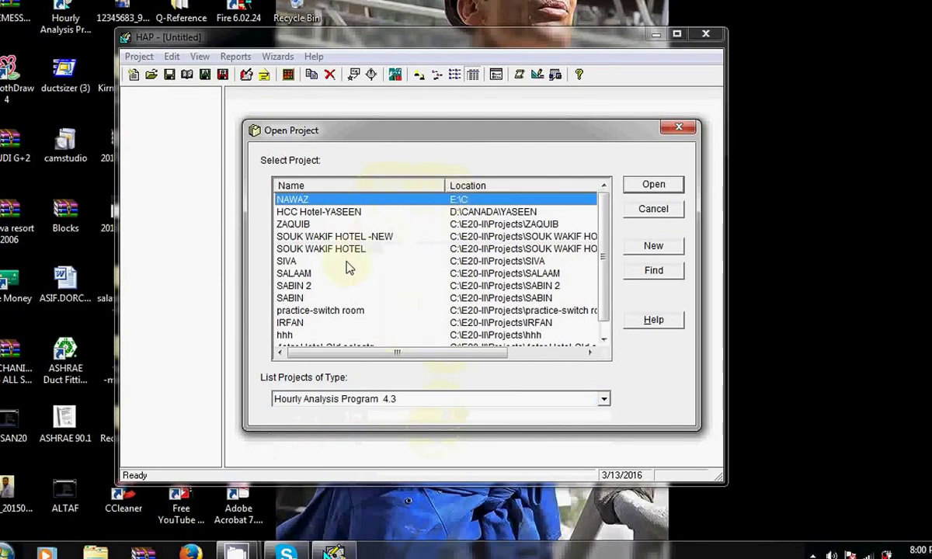
pyautogui.click(410, 404)
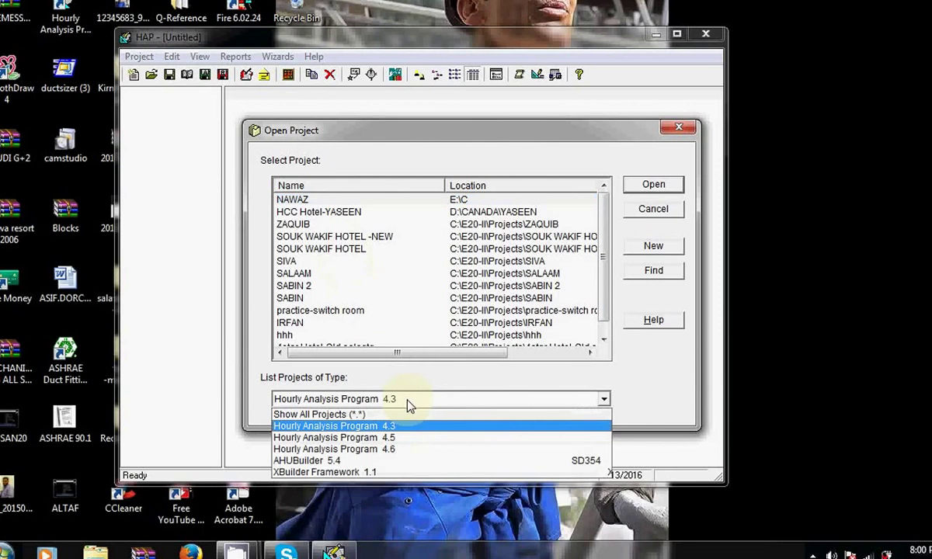
pyautogui.click(389, 450)
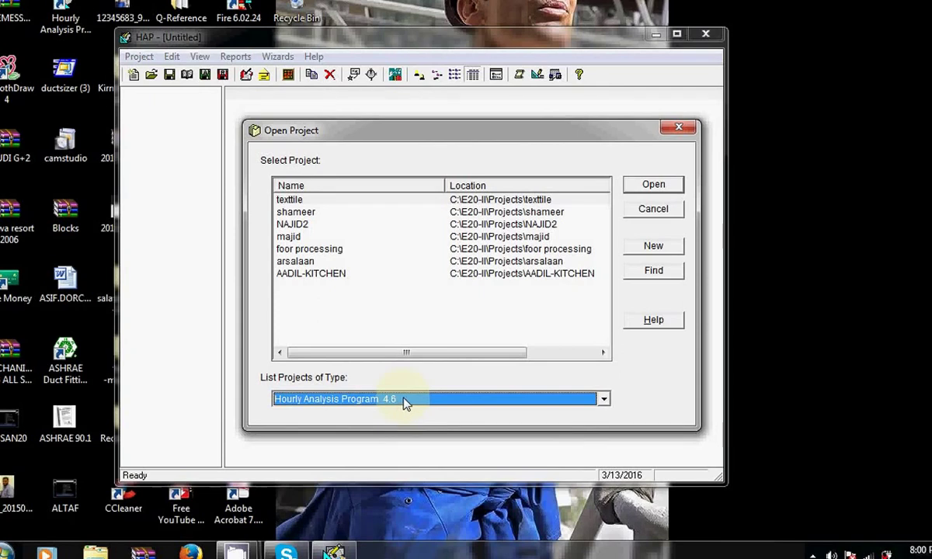
# Switch the project type list between HAP 4.3, HAP 4.6 and HAP 4.5
pyautogui.click(403, 399)
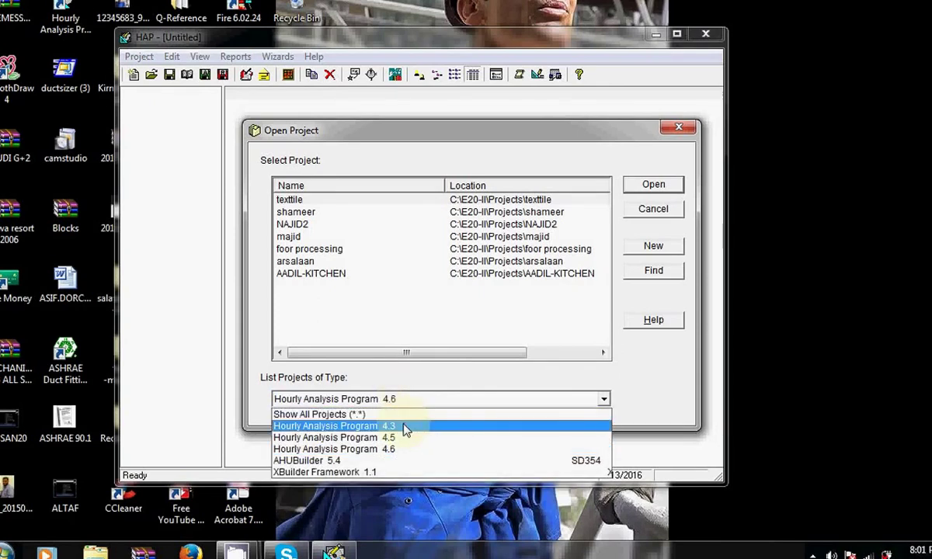
pyautogui.click(404, 428)
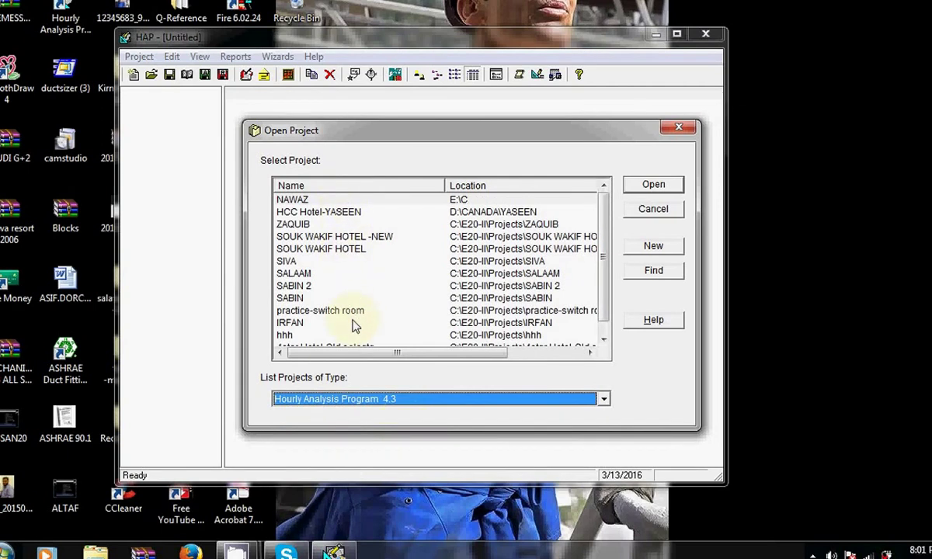
pyautogui.click(395, 399)
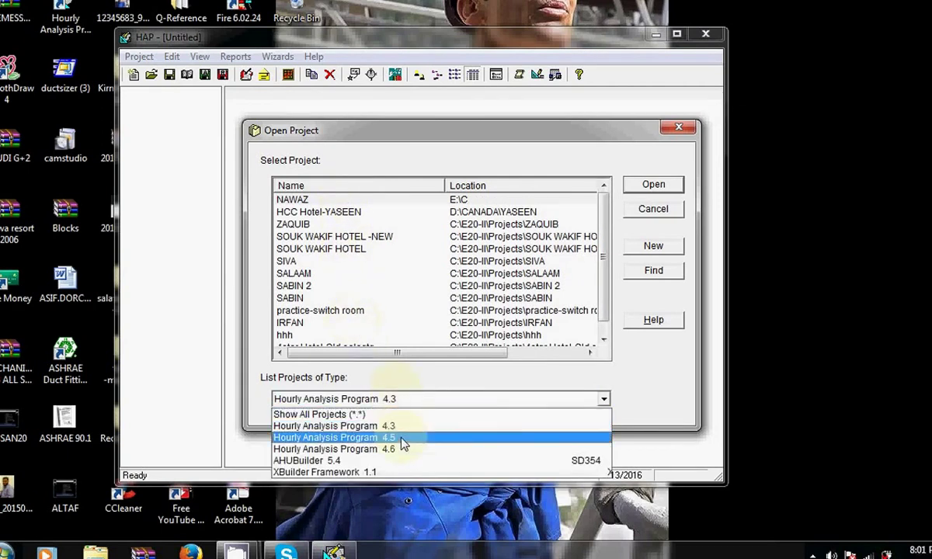
pyautogui.click(387, 449)
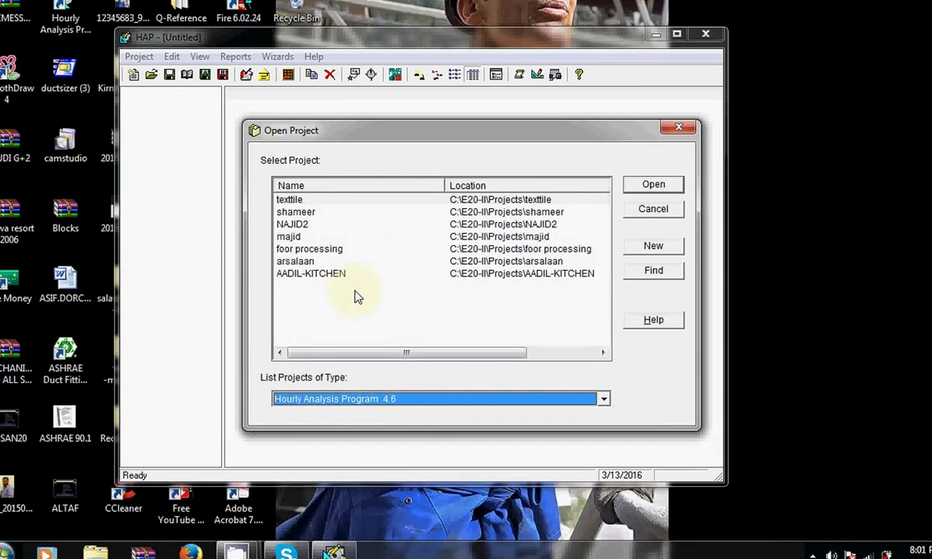
pyautogui.click(389, 400)
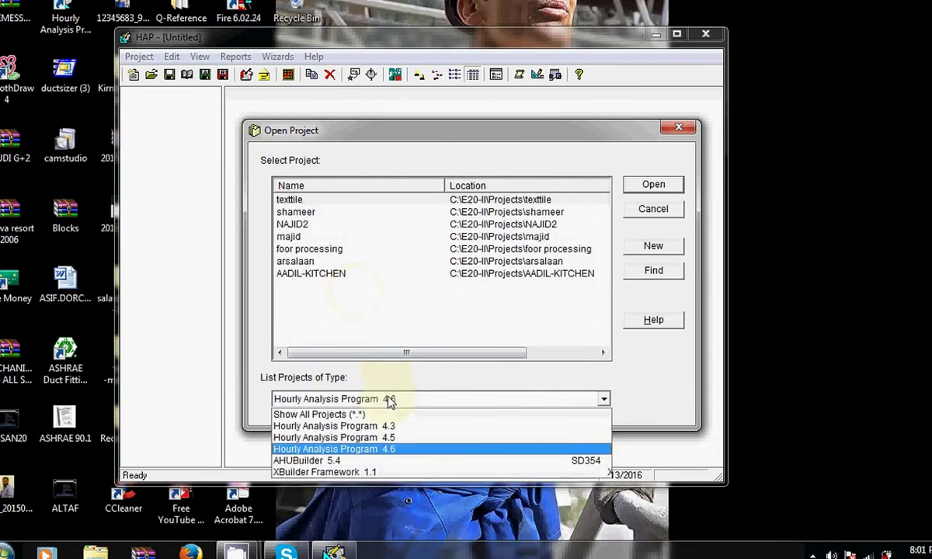
pyautogui.click(382, 439)
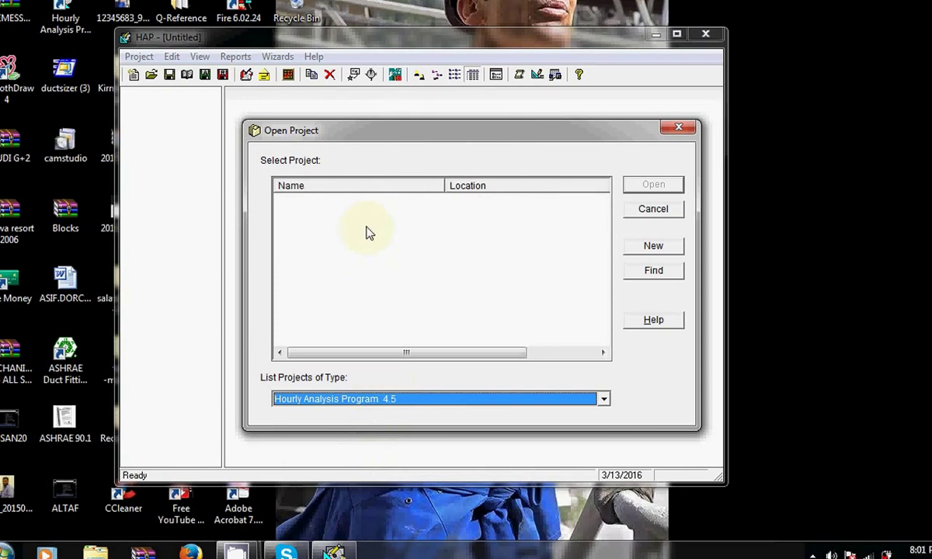
# Toggle between HAP 4.3 and HAP 4.6 listings, finishing on the HAP 4.6 projects
pyautogui.click(390, 399)
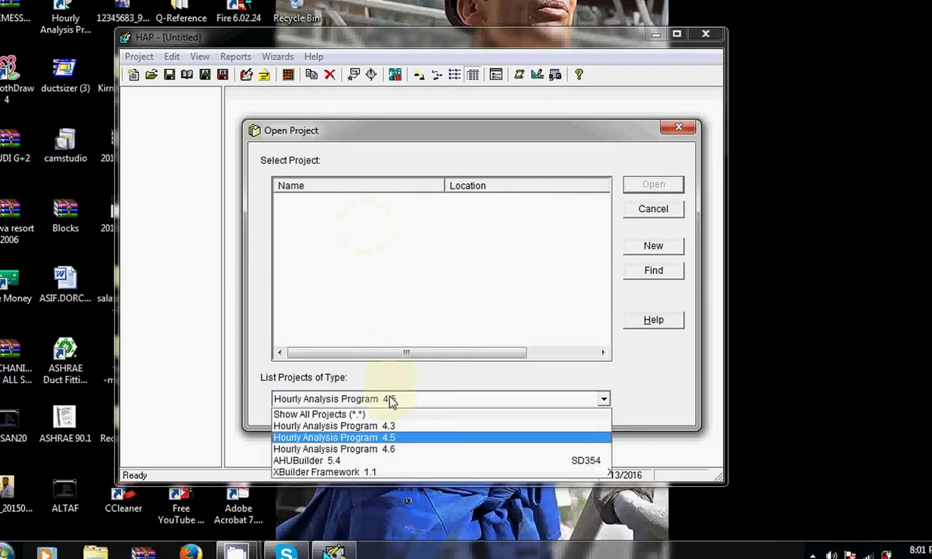
pyautogui.click(387, 425)
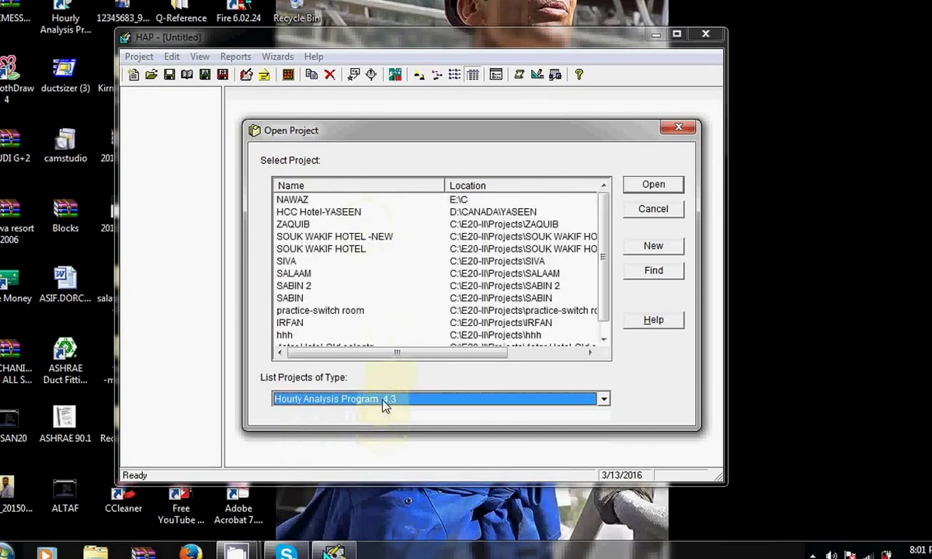
pyautogui.click(382, 400)
pyautogui.click(388, 449)
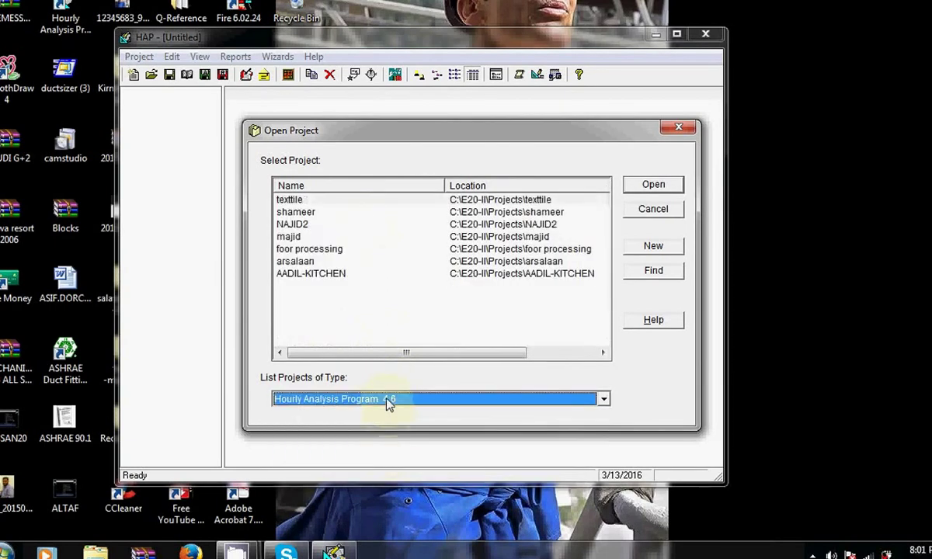
pyautogui.click(388, 400)
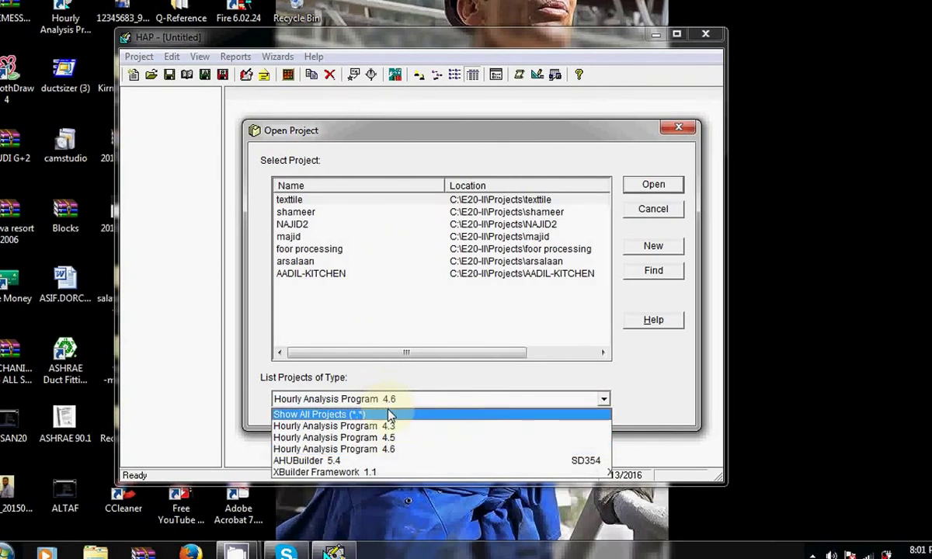
pyautogui.click(387, 426)
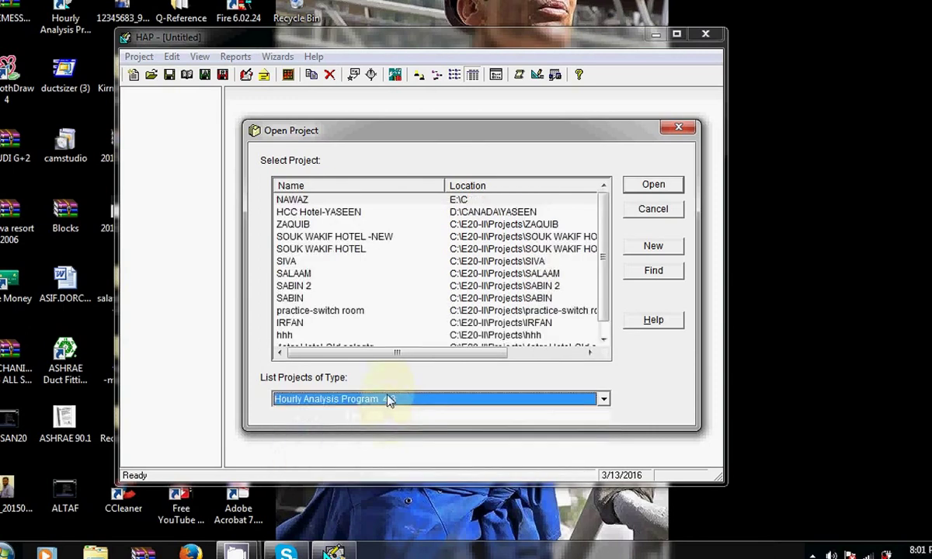
pyautogui.click(389, 399)
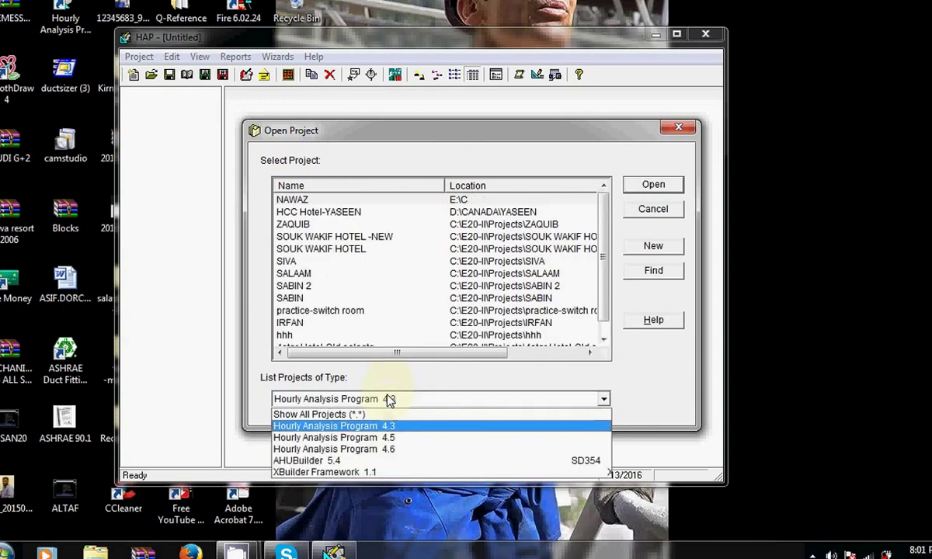
pyautogui.click(386, 450)
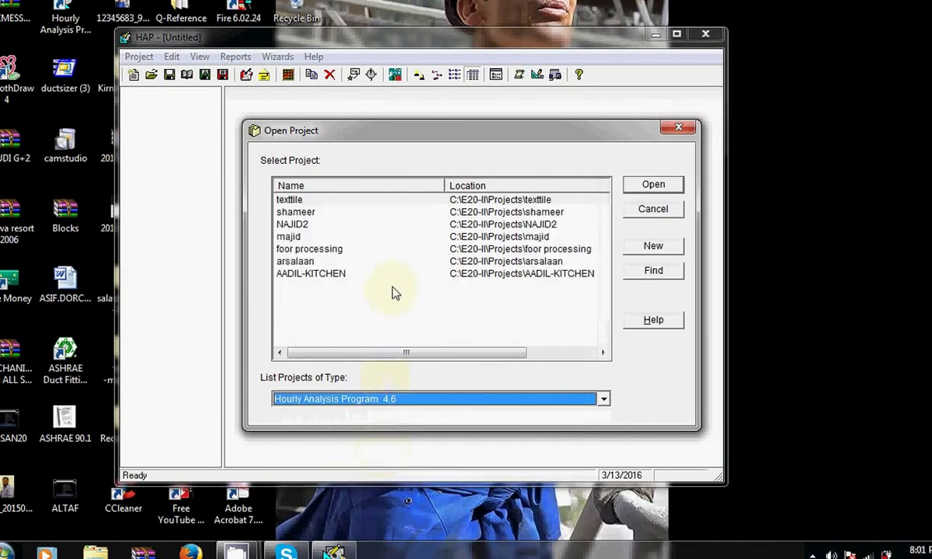
# Create a new untitled project from Open Project, cancelling its Preferences dialog
pyautogui.press('Tab')
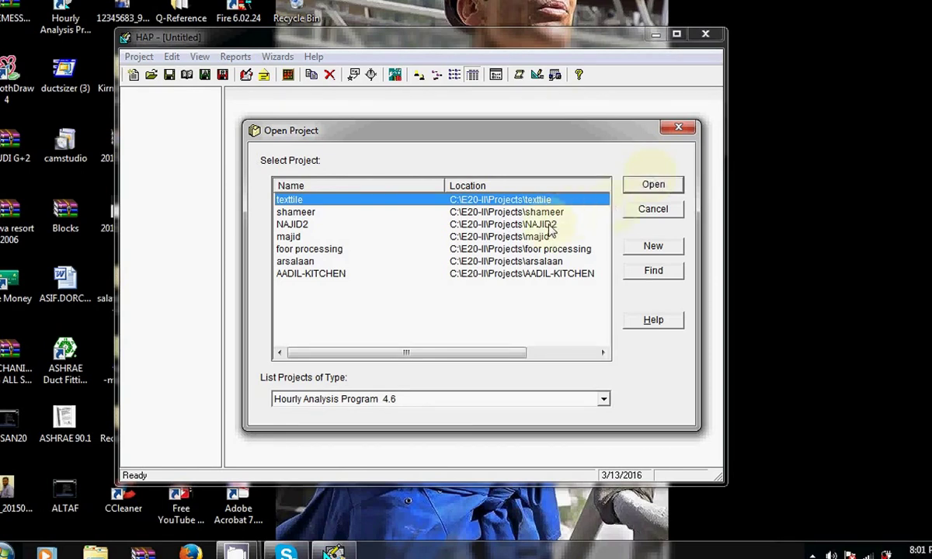
pyautogui.click(644, 248)
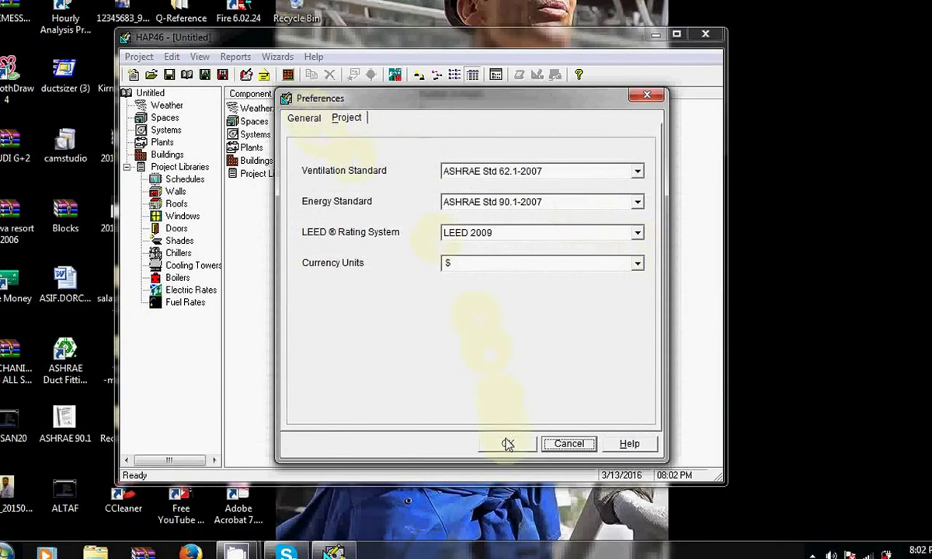
pyautogui.click(556, 444)
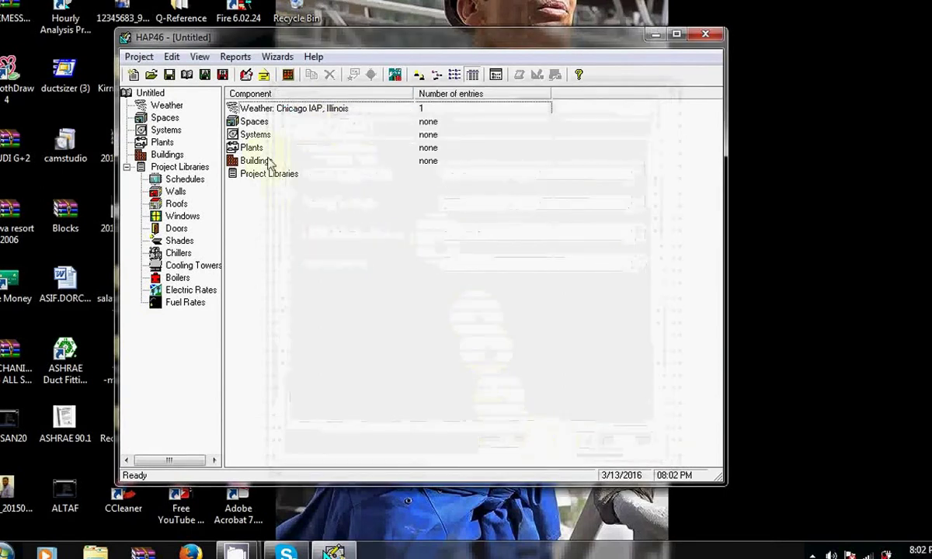
# Start another new project via Project > New, cancel Preferences again, and reopen the Project menu
pyautogui.click(139, 57)
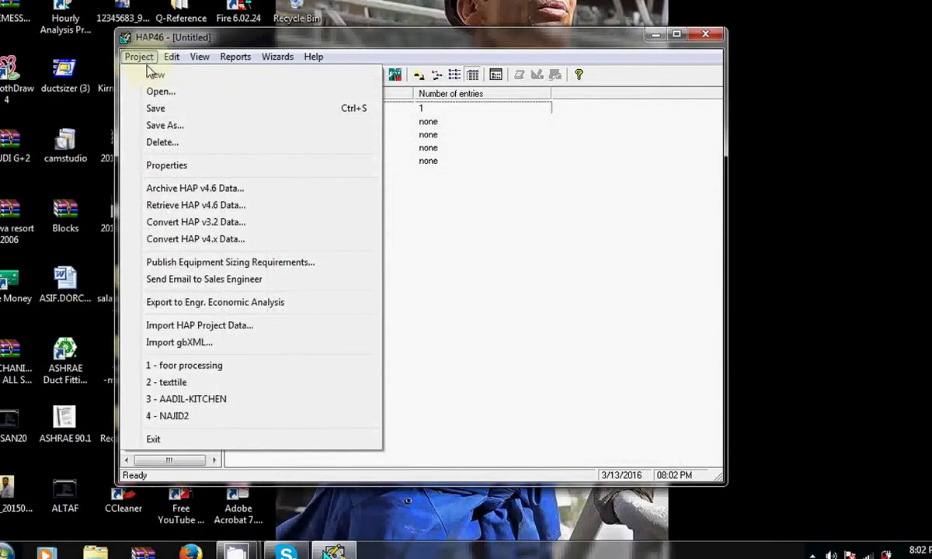
pyautogui.click(153, 74)
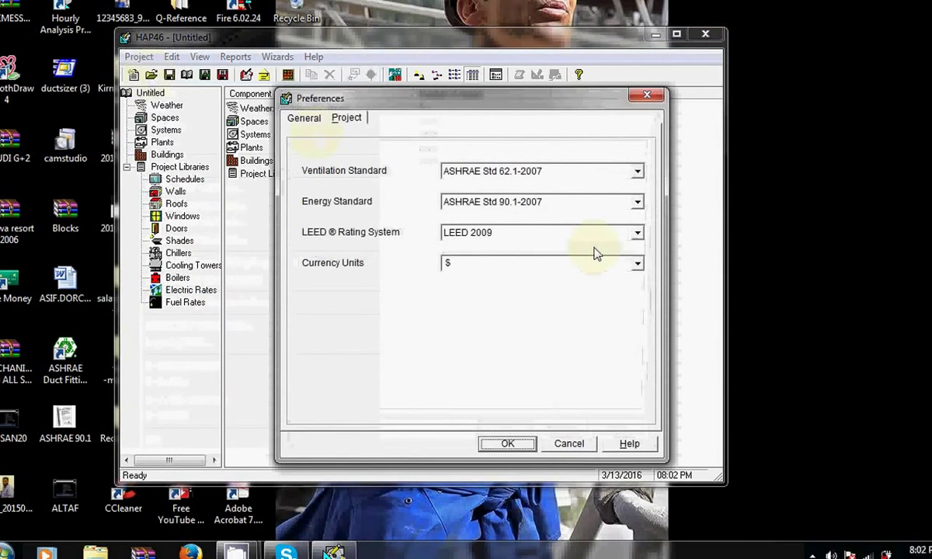
pyautogui.click(557, 446)
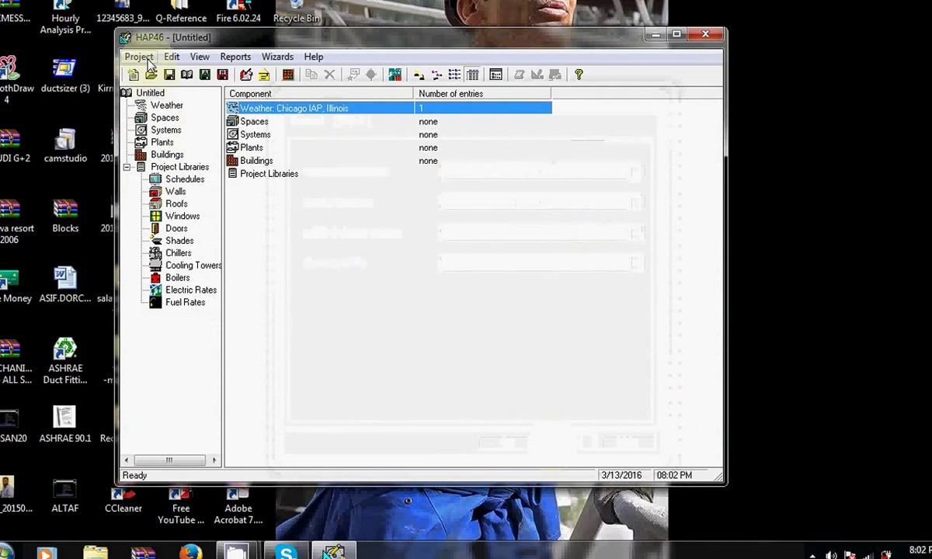
pyautogui.click(140, 57)
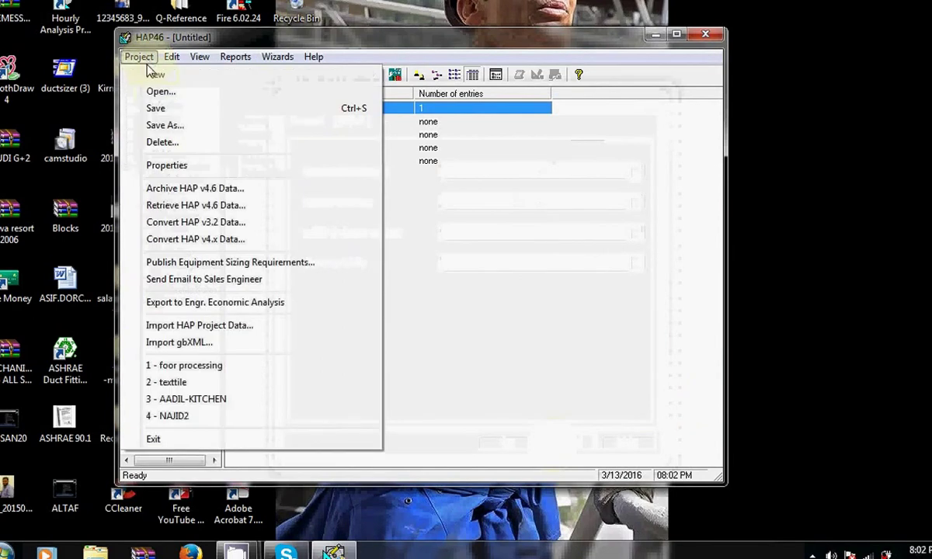
# Choose New from the Project menu to bring up the new project's Preferences
pyautogui.click(154, 75)
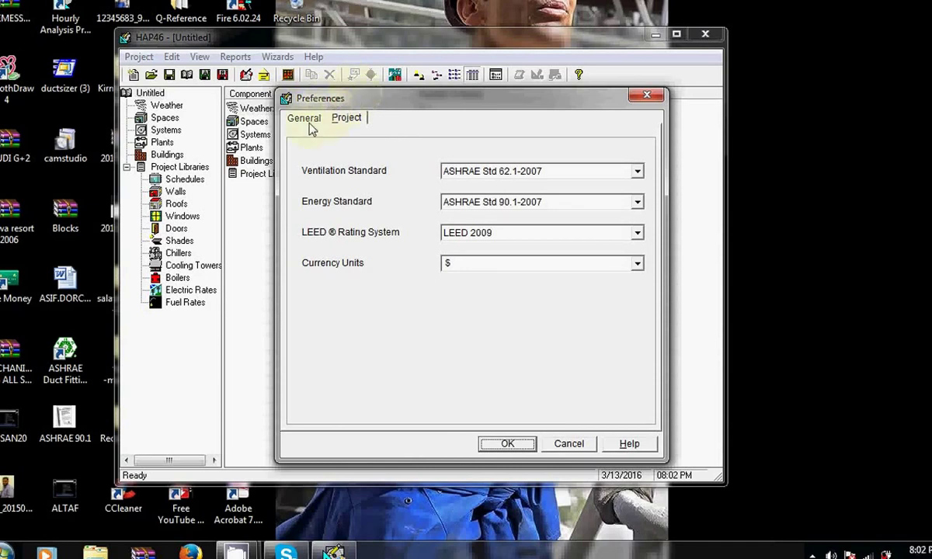
pyautogui.click(307, 121)
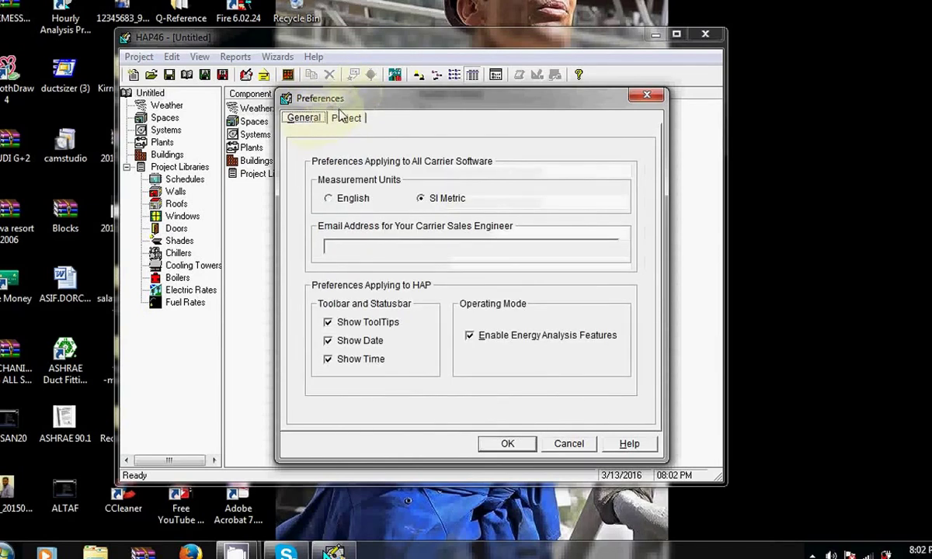
pyautogui.click(339, 118)
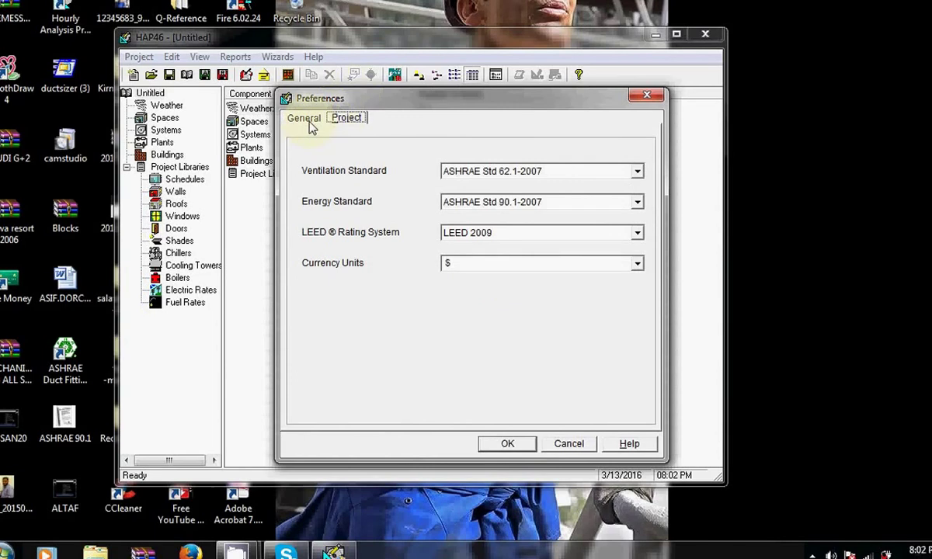
pyautogui.click(308, 123)
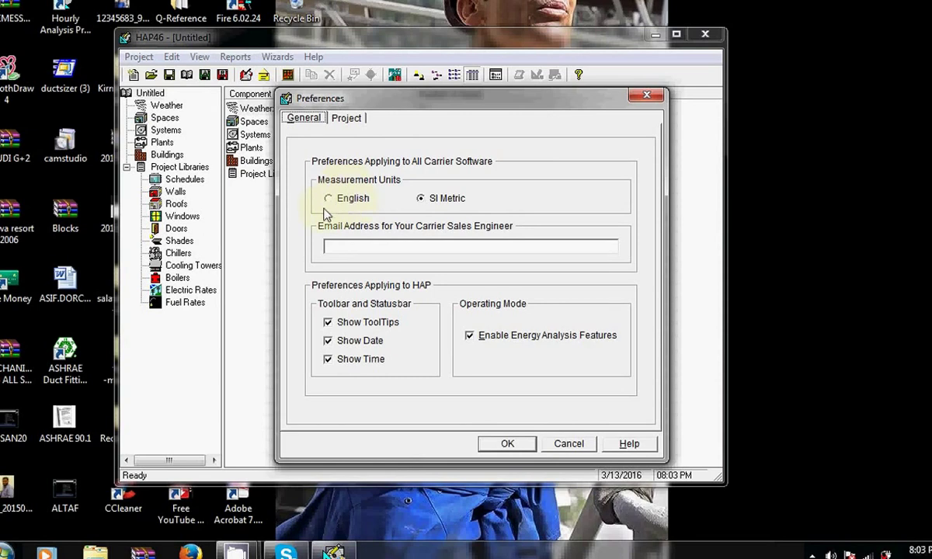
pyautogui.click(331, 199)
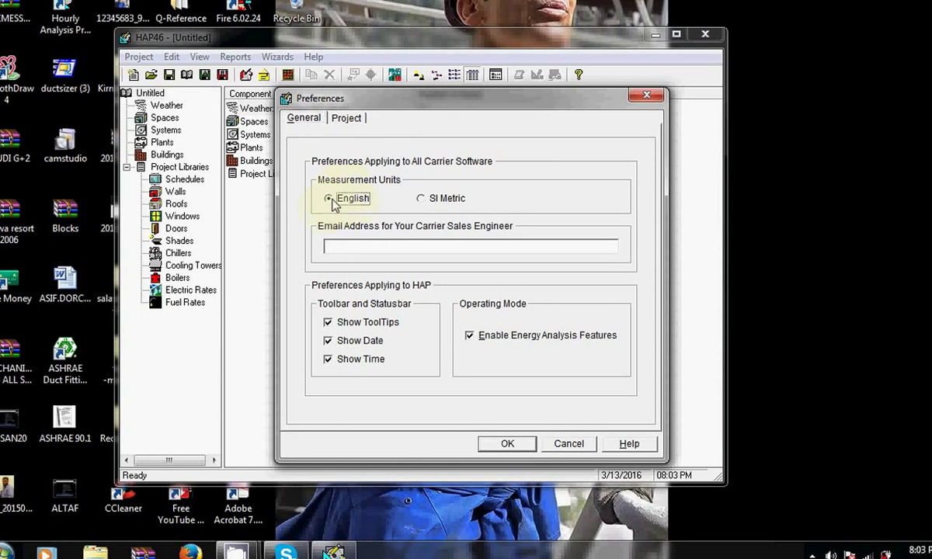
pyautogui.click(420, 200)
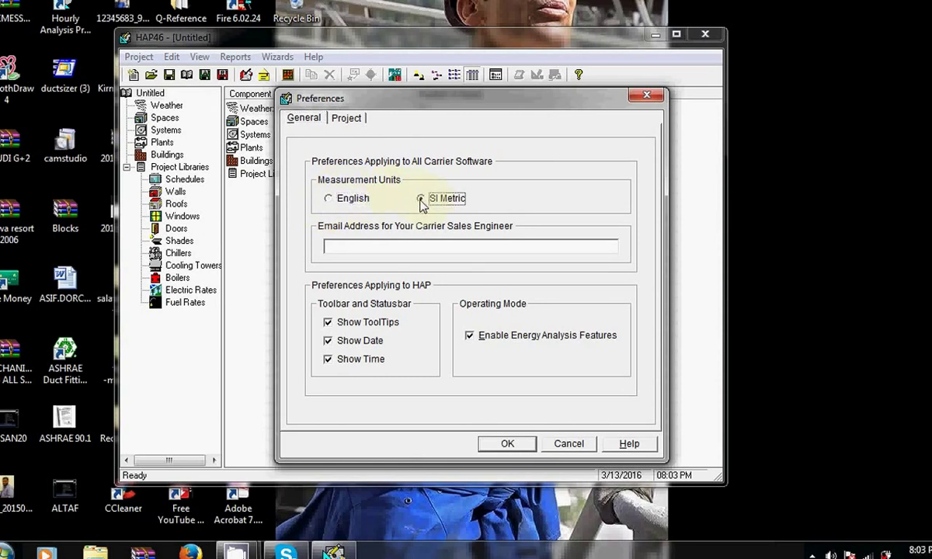
pyautogui.click(329, 200)
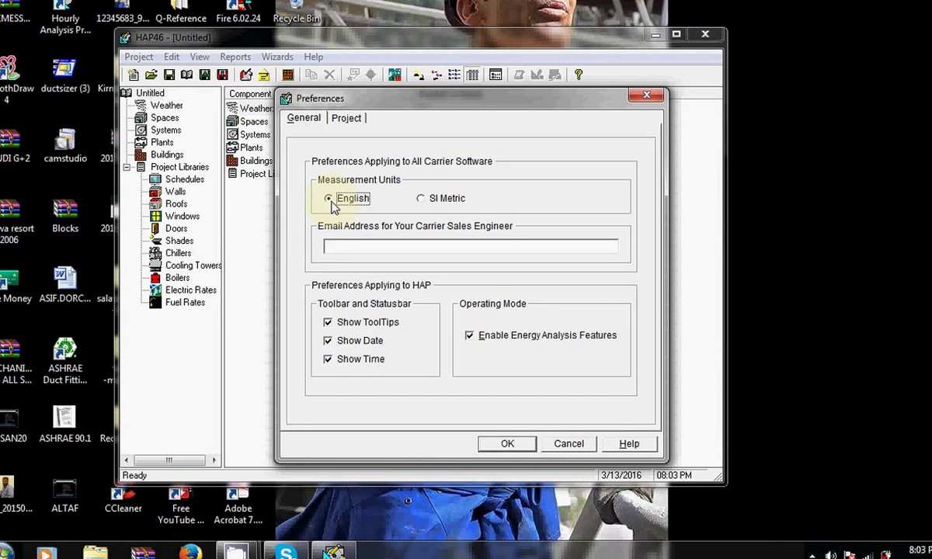
pyautogui.click(334, 251)
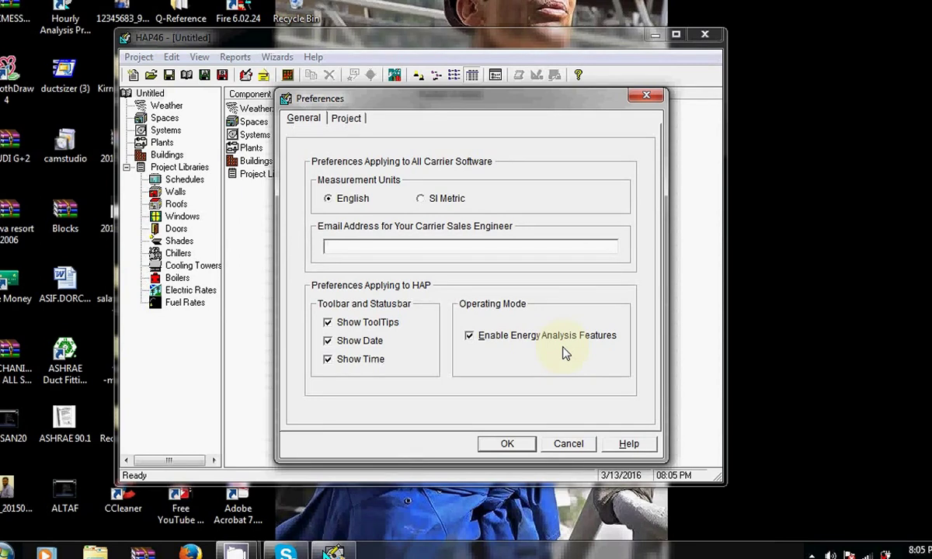
pyautogui.click(469, 337)
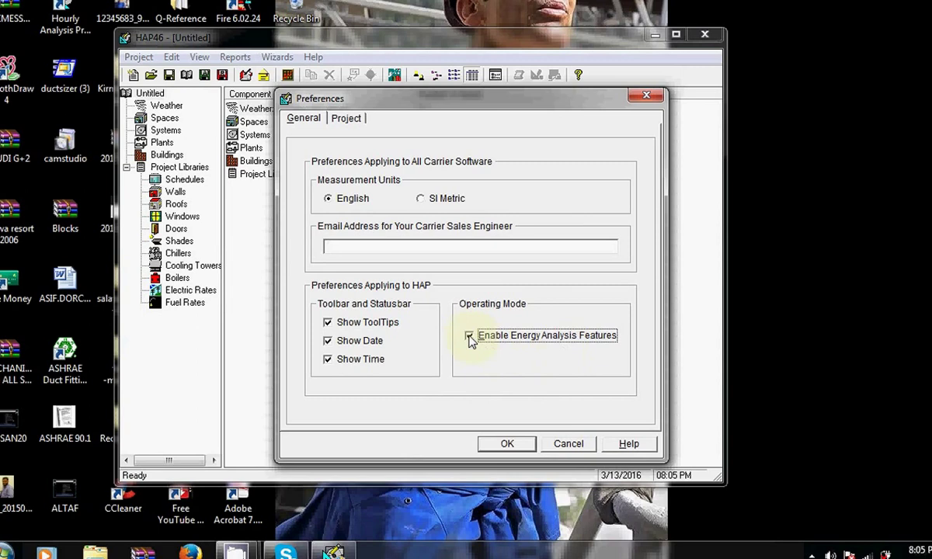
pyautogui.click(469, 337)
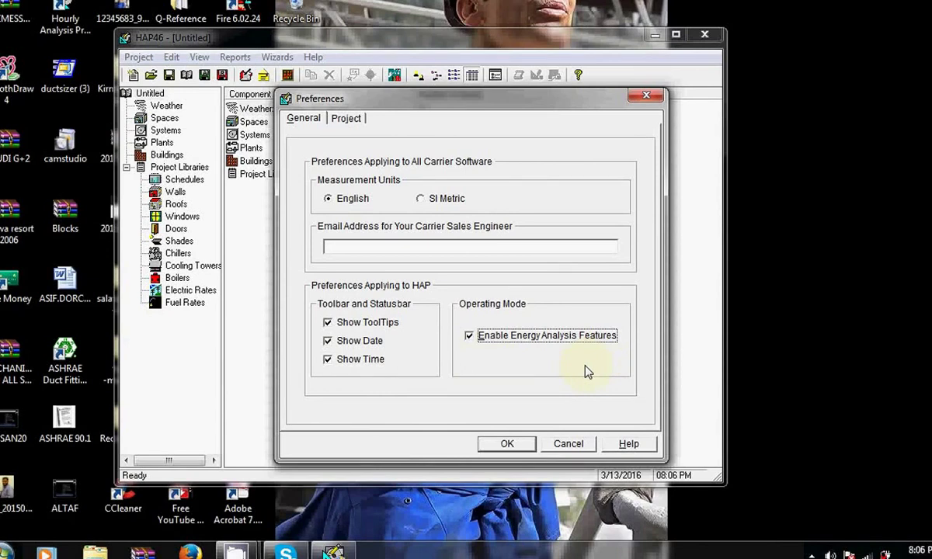
pyautogui.click(470, 341)
pyautogui.click(470, 339)
pyautogui.click(471, 339)
pyautogui.click(470, 339)
# On the Project preferences tab, set Ventilation Standard to ASHRAE Std 62.1-2007 and check the energy standard options
pyautogui.click(346, 118)
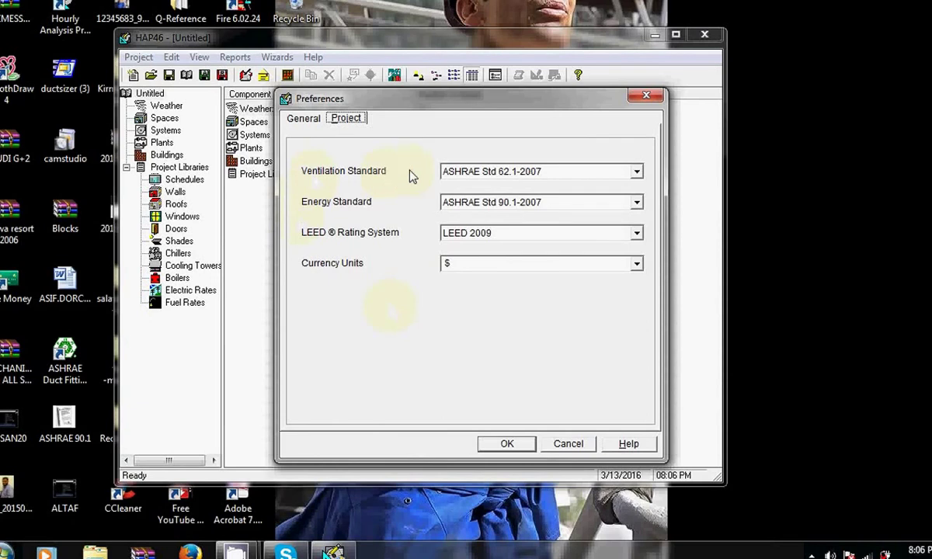
pyautogui.click(449, 177)
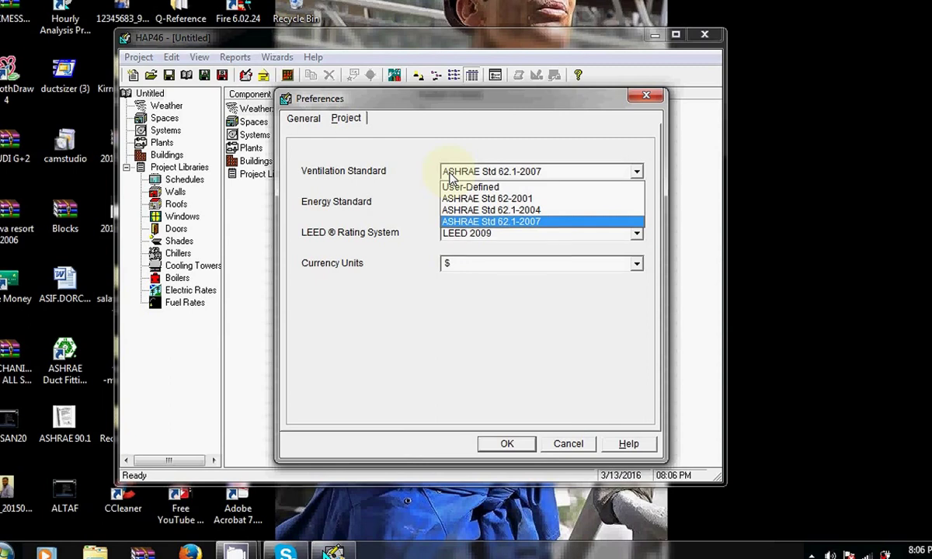
pyautogui.click(593, 223)
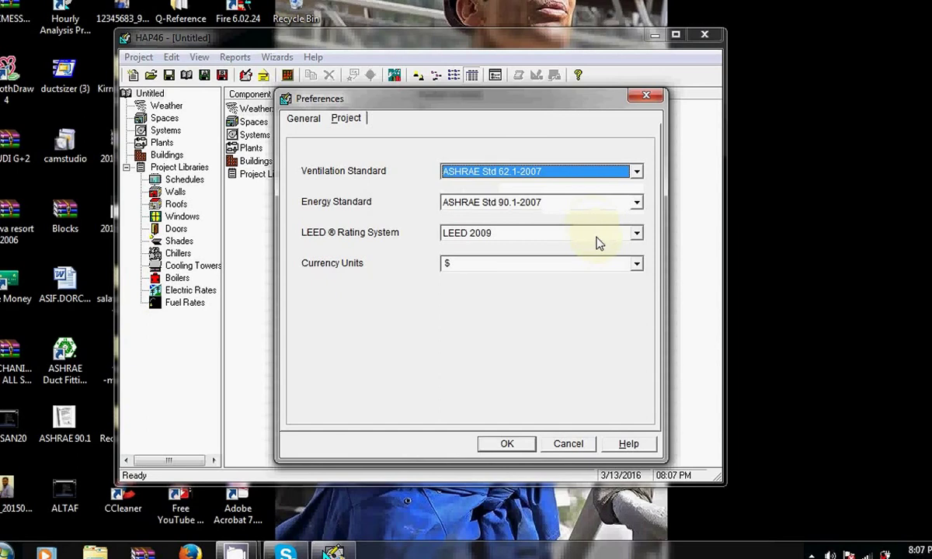
pyautogui.click(567, 171)
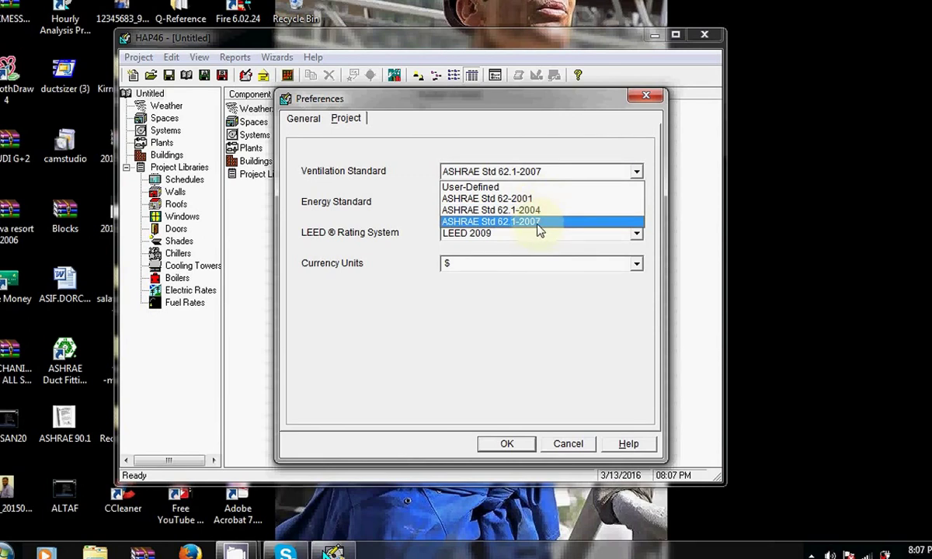
pyautogui.click(538, 223)
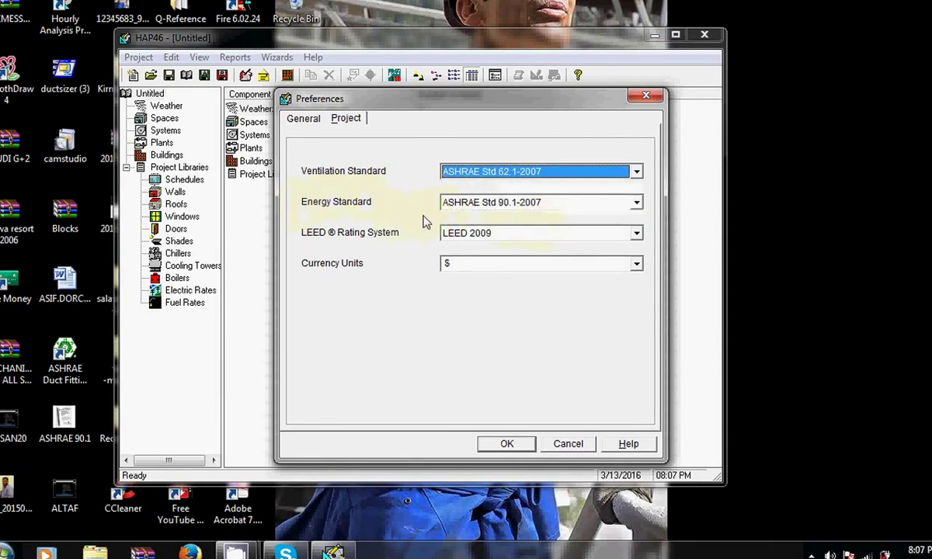
pyautogui.click(524, 203)
pyautogui.click(525, 205)
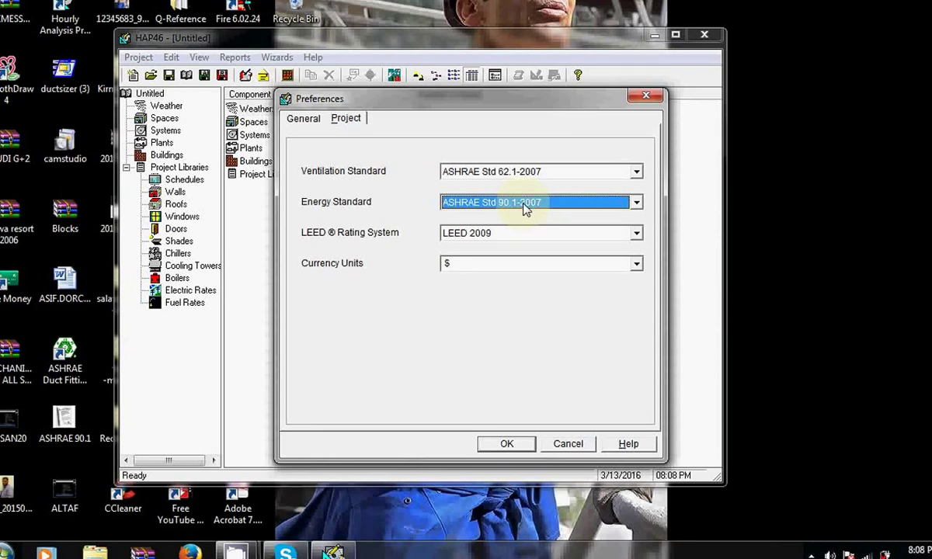
pyautogui.click(525, 208)
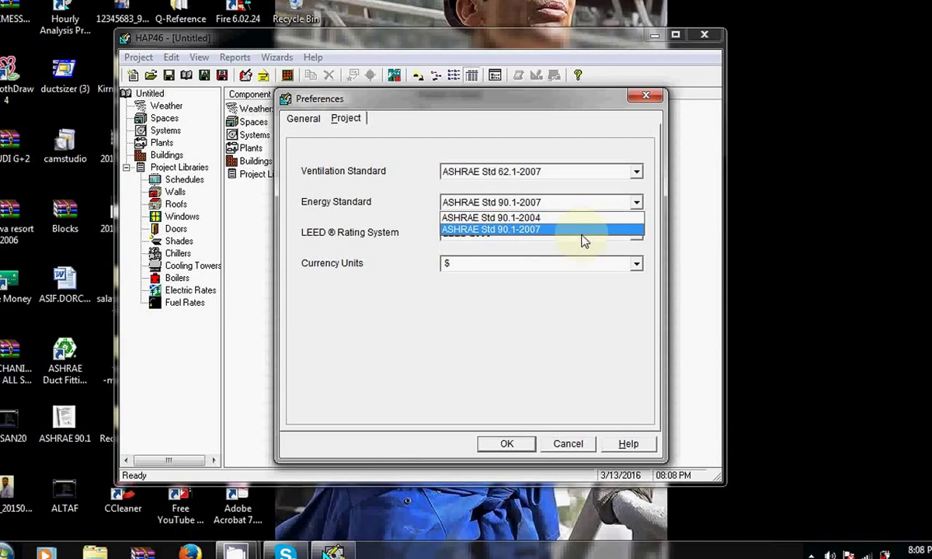
pyautogui.click(579, 230)
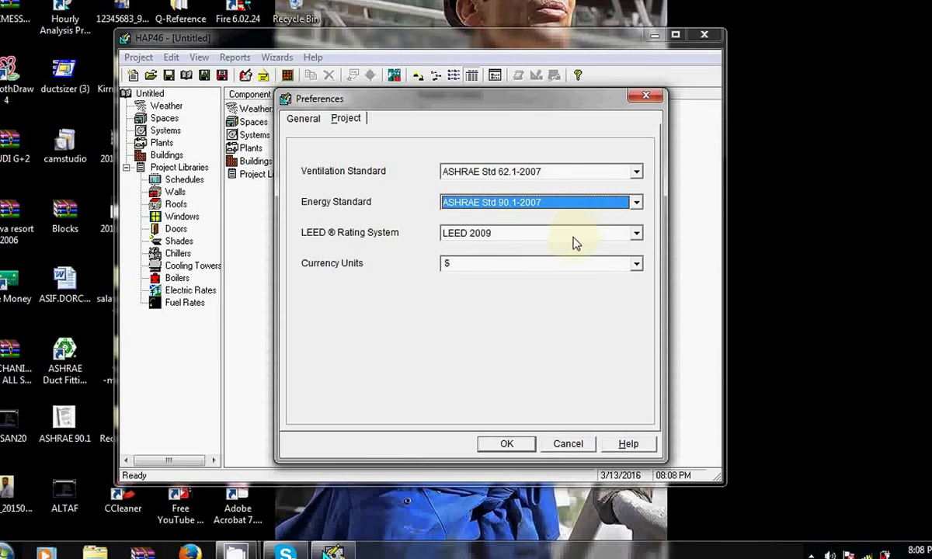
pyautogui.click(570, 240)
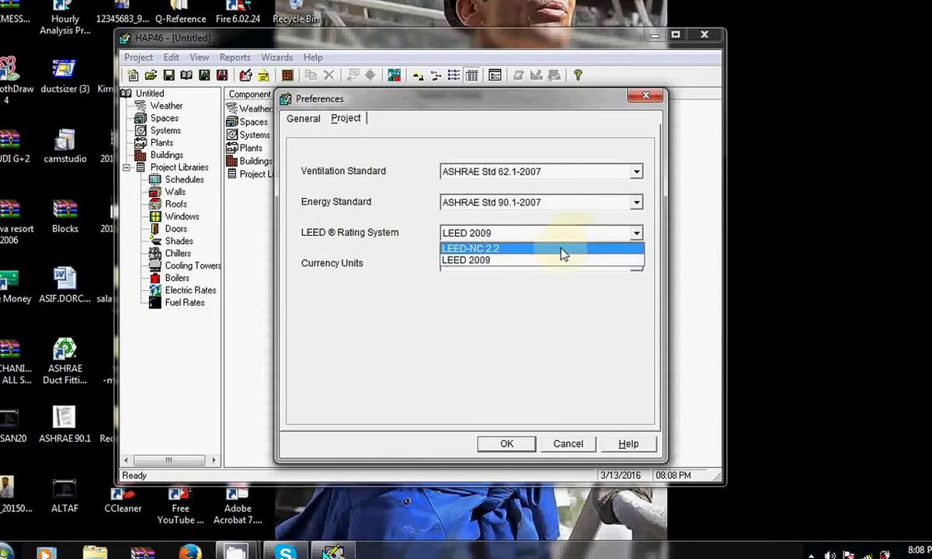
pyautogui.click(556, 261)
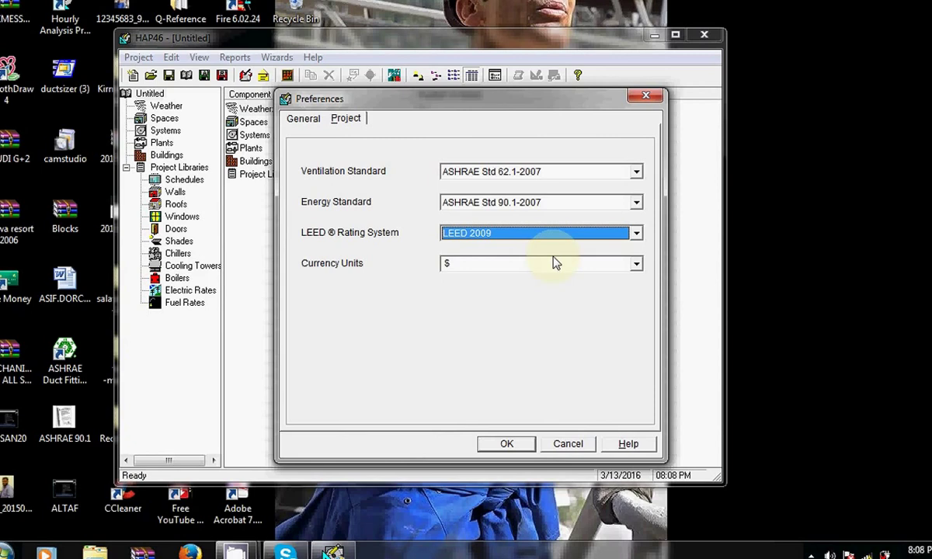
pyautogui.click(553, 263)
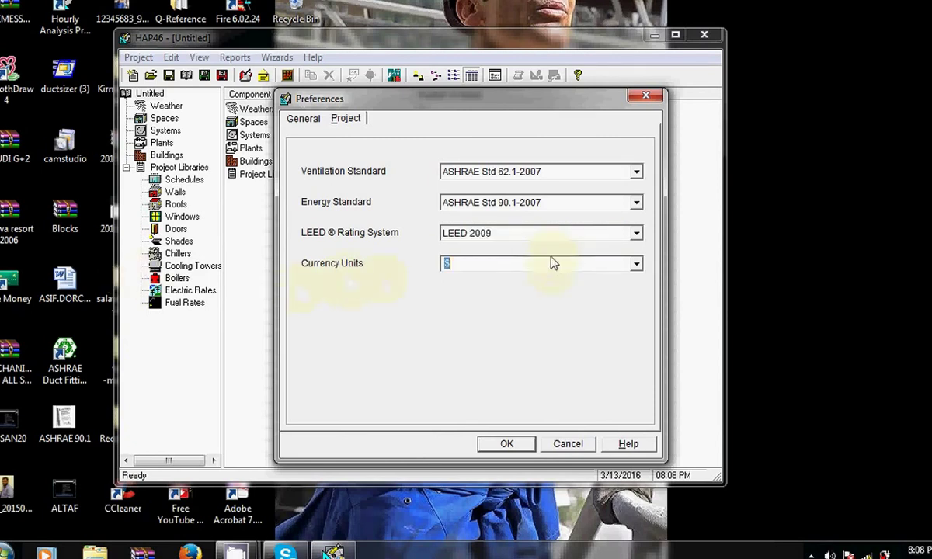
pyautogui.click(636, 265)
pyautogui.click(637, 267)
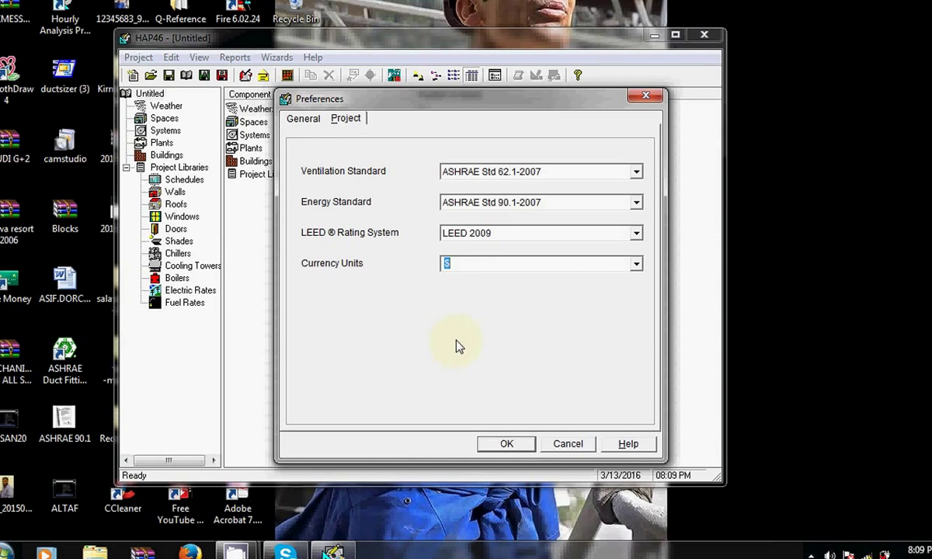
pyautogui.click(475, 269)
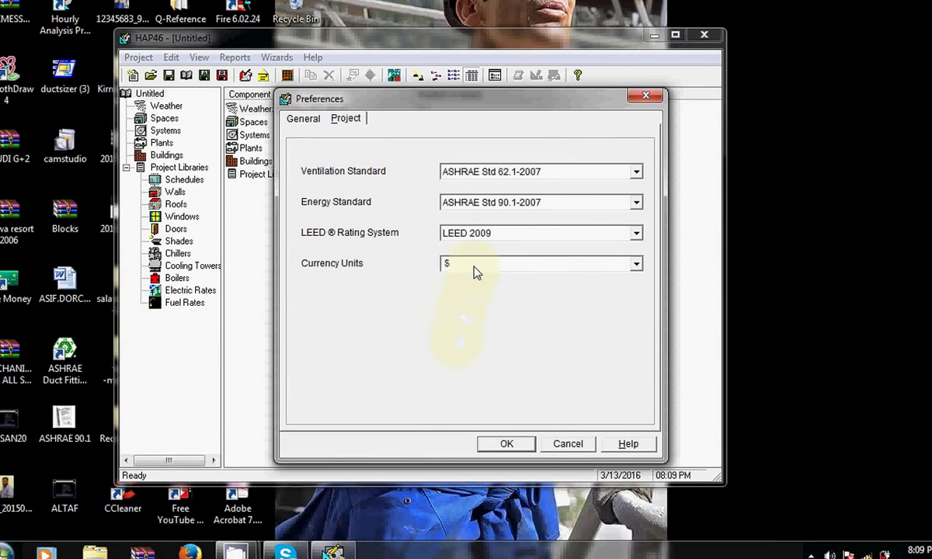
pyautogui.click(636, 264)
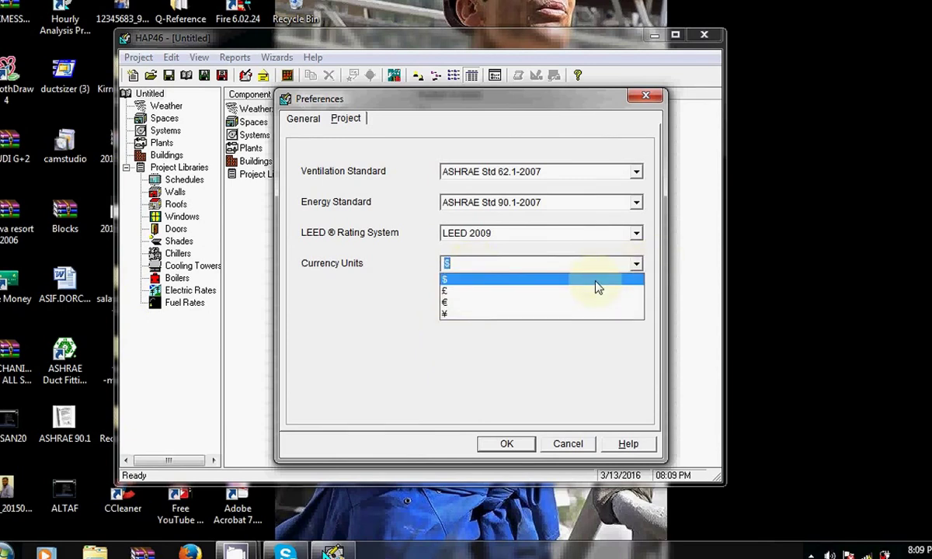
pyautogui.click(597, 281)
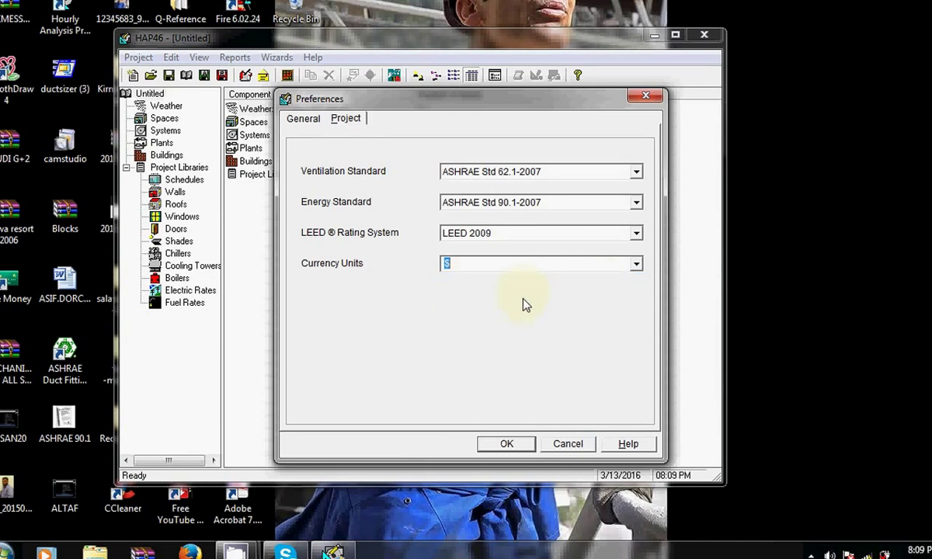
# Accept the preferences with OK and maximize the HAP46 project window
pyautogui.click(529, 443)
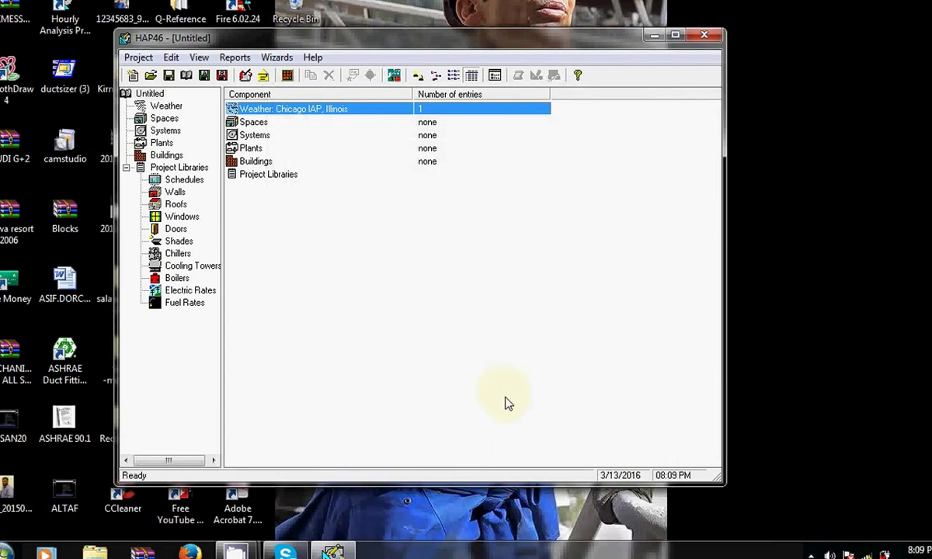
pyautogui.doubleClick(457, 37)
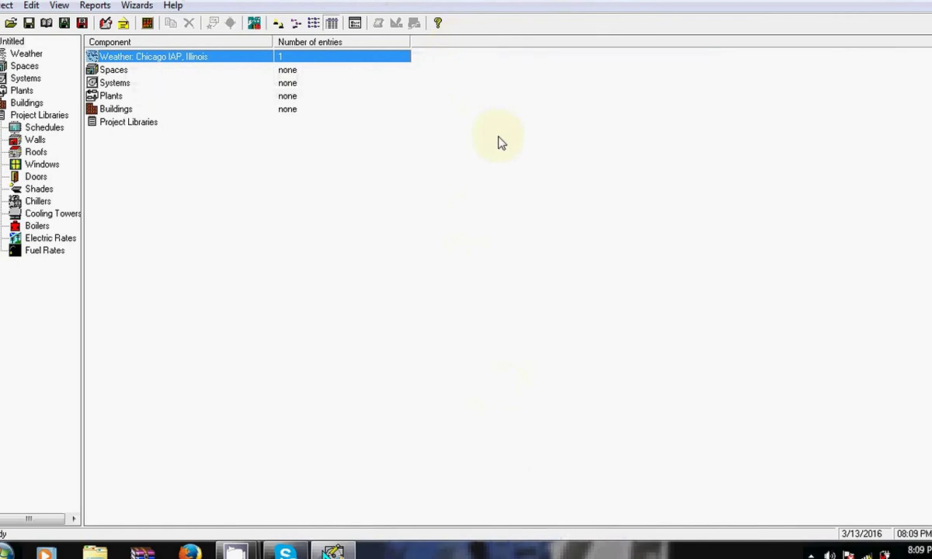